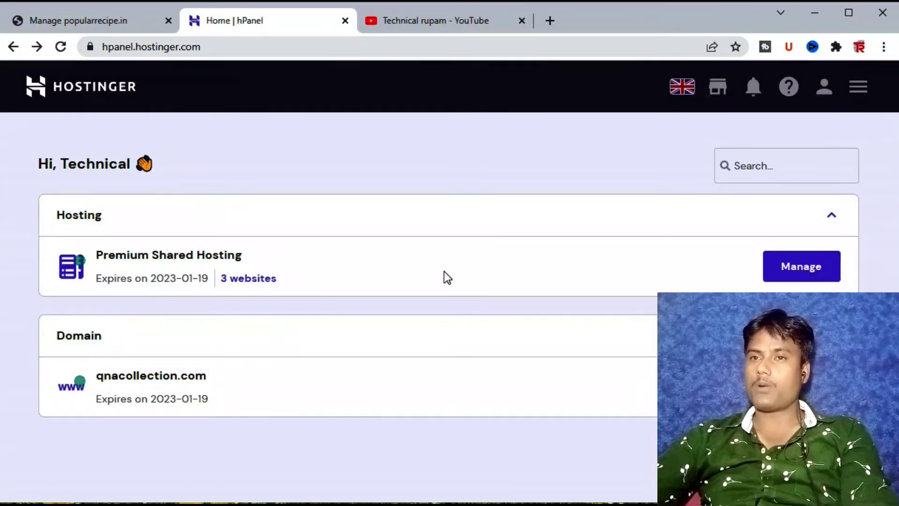
Open the Add Website form for the Premium Shared Hosting plan and enter popularrecipe.in as the domain name.
left_click(800, 267)
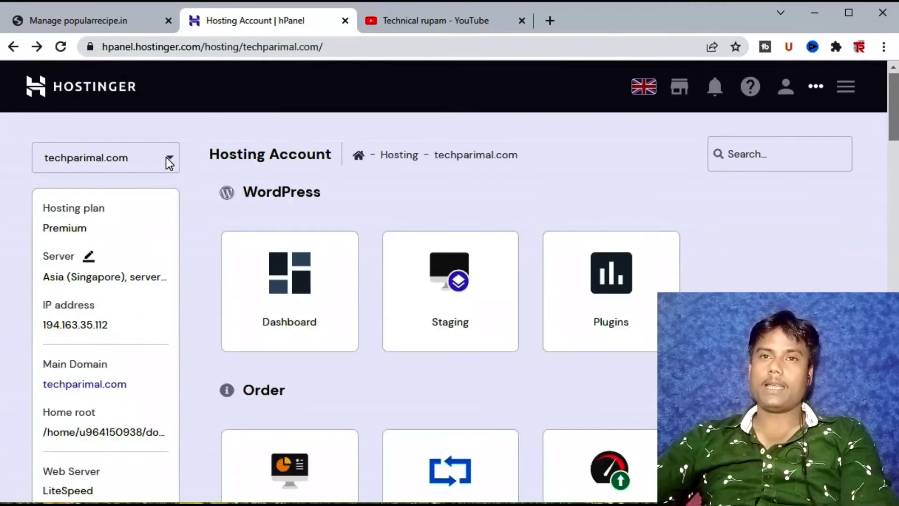
left_click(167, 160)
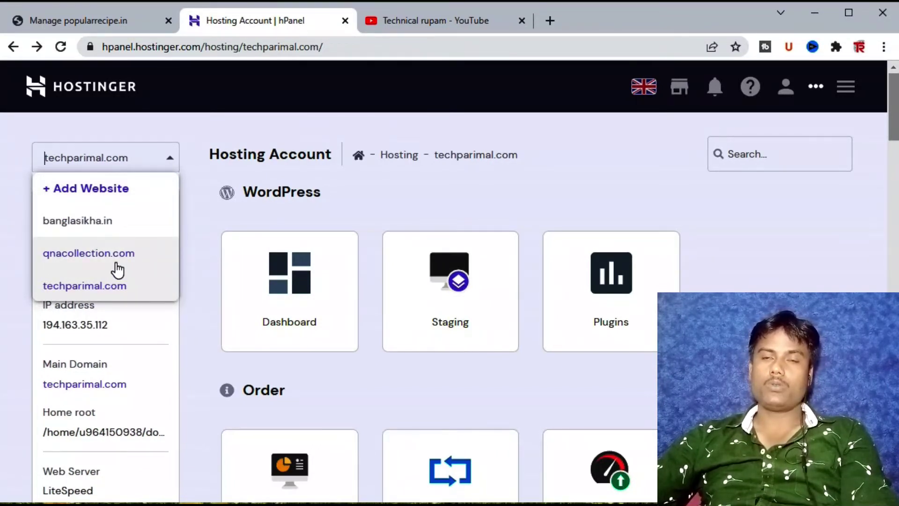
left_click(93, 203)
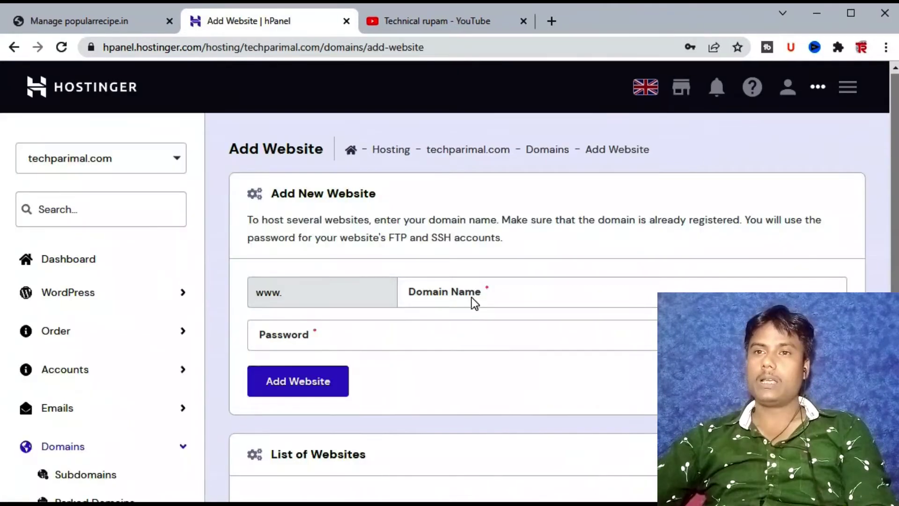
left_click(485, 291)
right_click(484, 291)
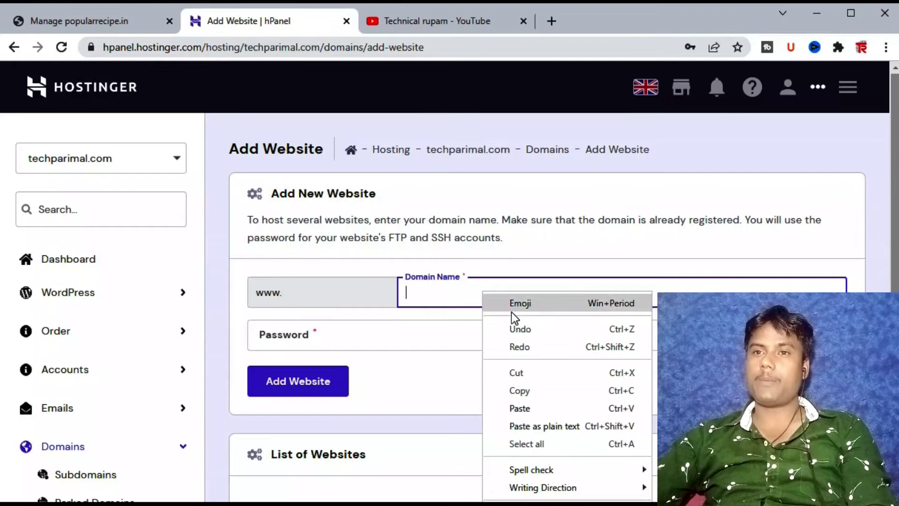
left_click(539, 401)
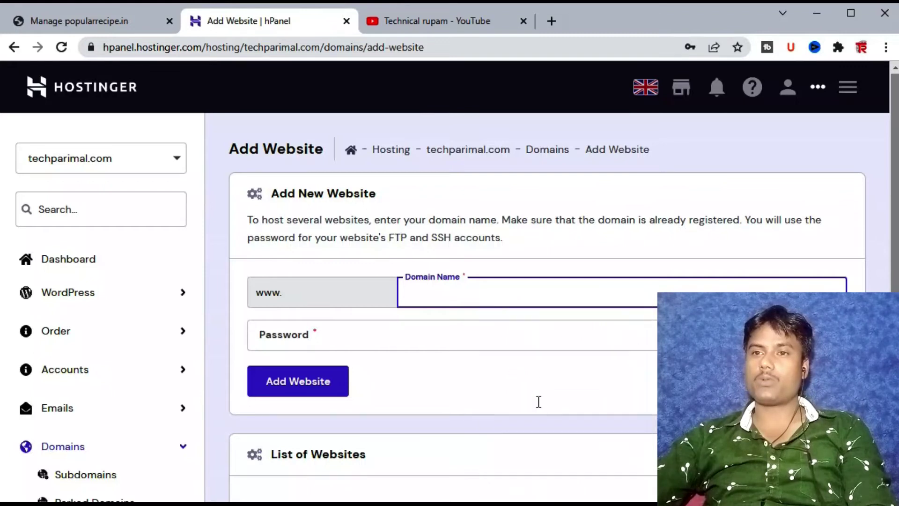
Generate a password for the new website, copy it, and add the website to the hosting plan.
left_click(482, 335)
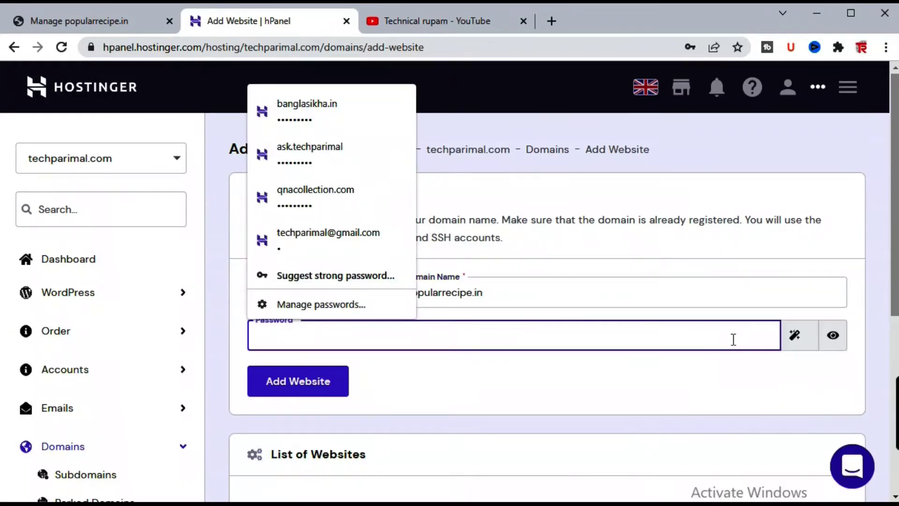
left_click(801, 338)
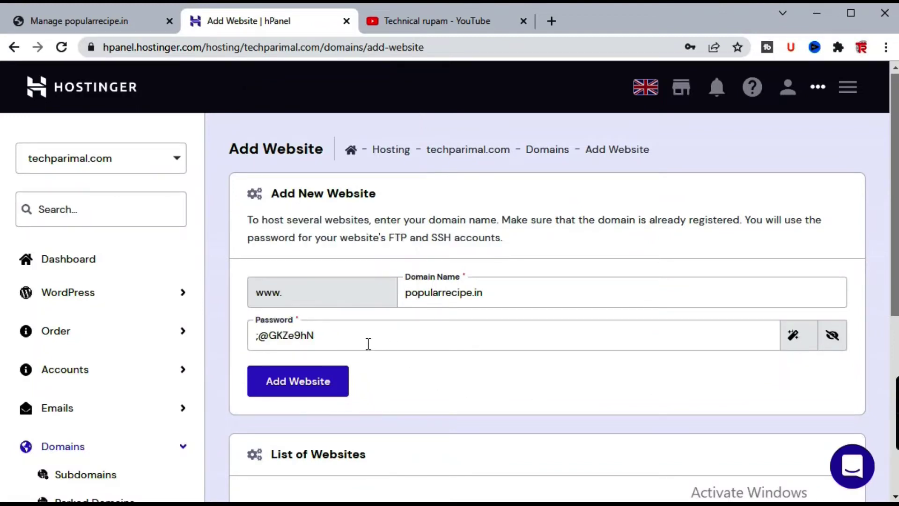
left_click_drag(370, 344, 227, 357)
right_click(266, 331)
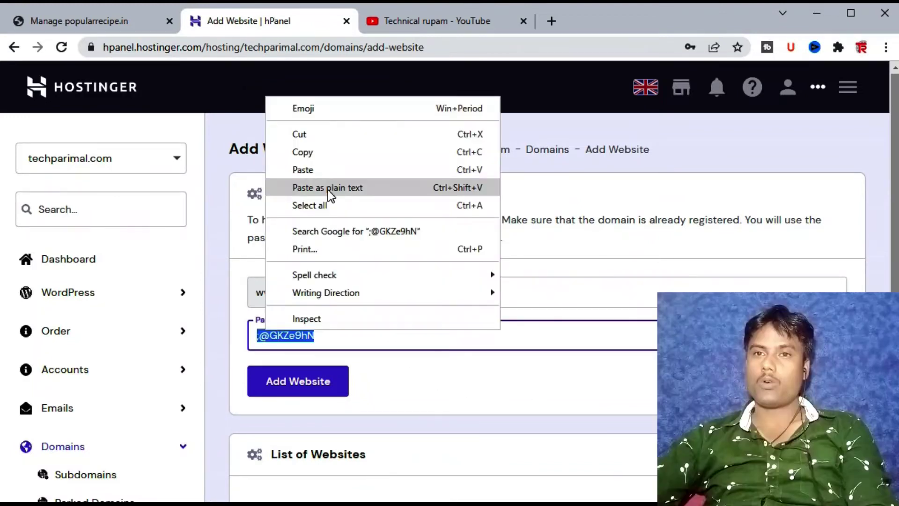
left_click(339, 159)
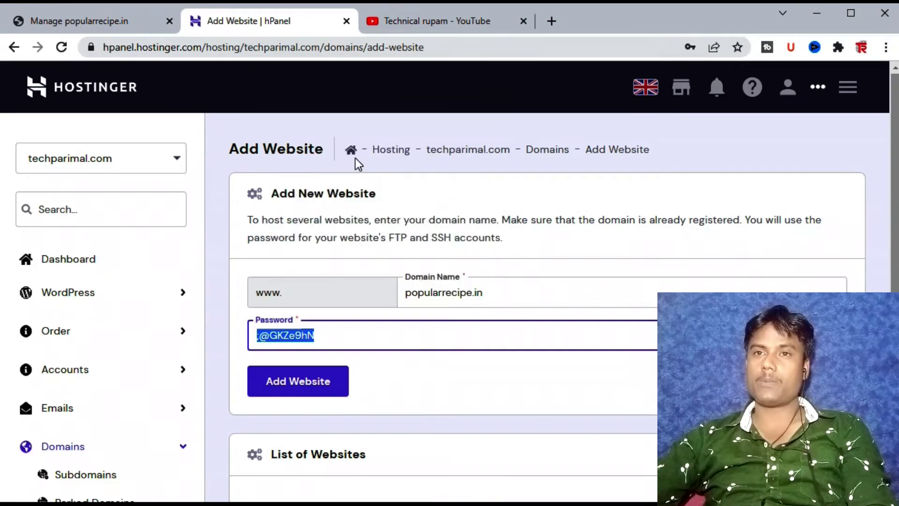
left_click(306, 389)
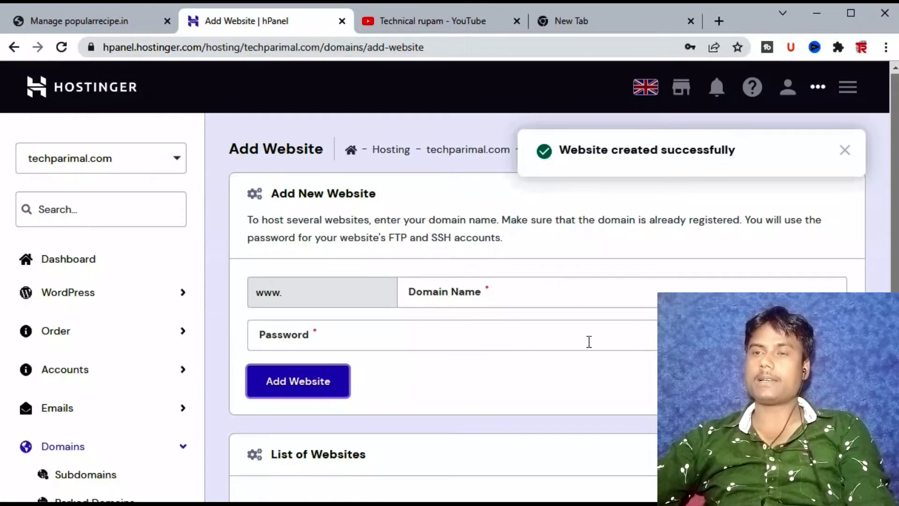
Open the Auto Installer for popularrecipe.in and choose WordPress as the application to install.
scroll(589, 342, "down", 3)
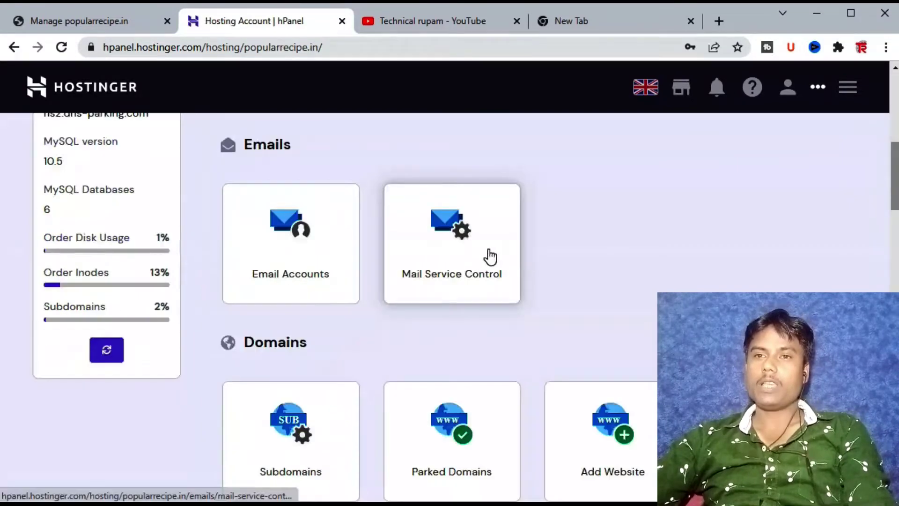
scroll(487, 257, "down", 10)
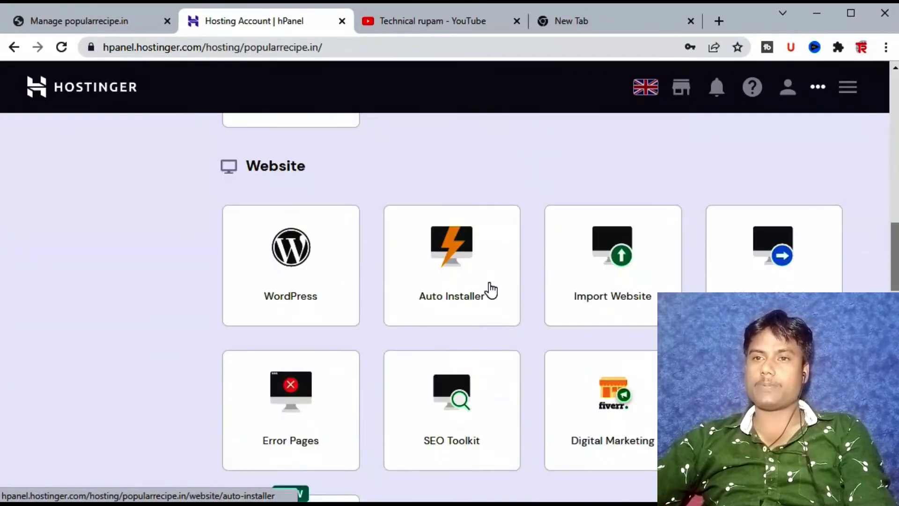
left_click(464, 307)
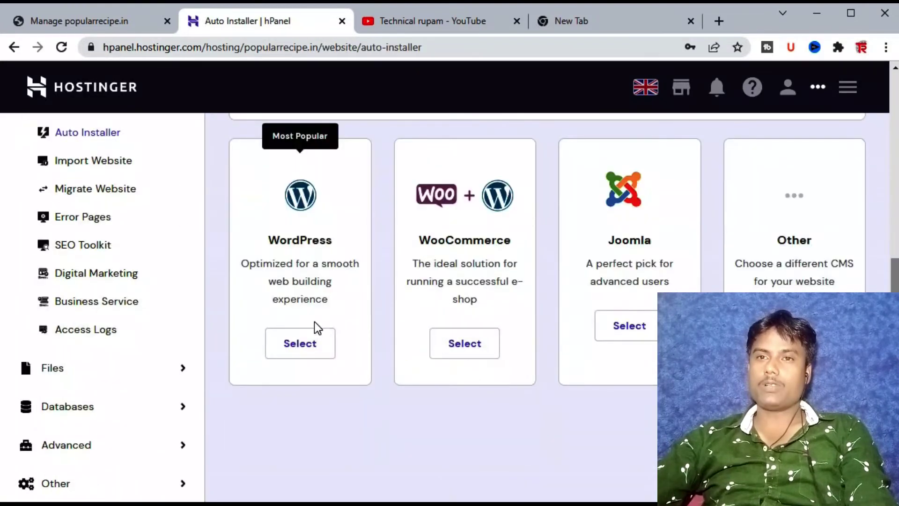
left_click(300, 350)
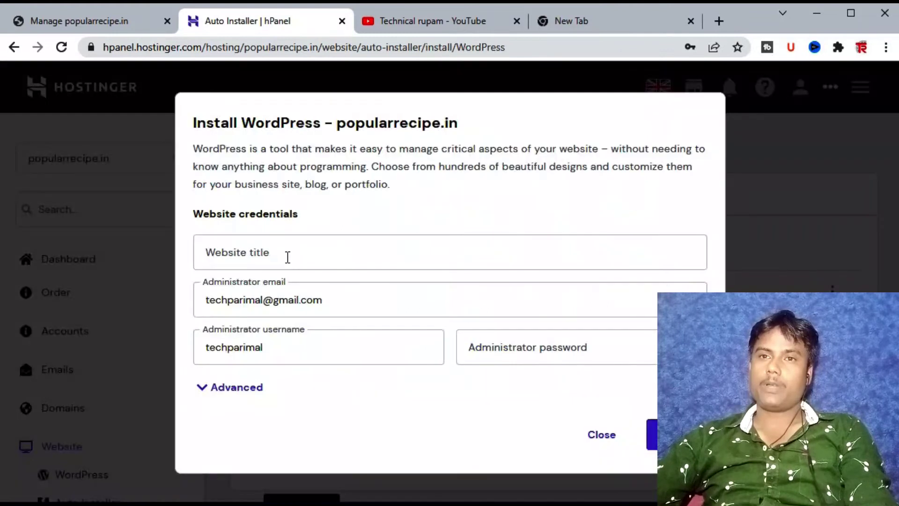
Set the WordPress website title to popularrecipe and enter the administrator password.
left_click(289, 253)
right_click(290, 255)
left_click(307, 370)
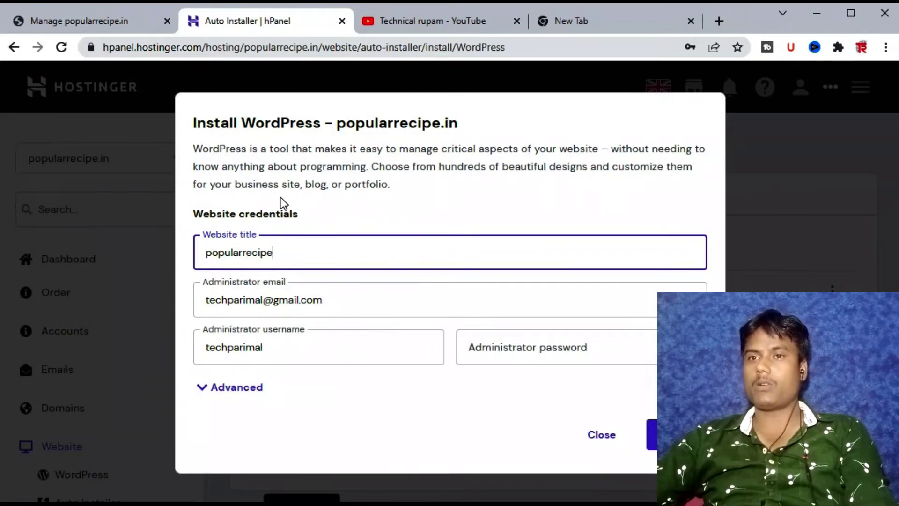
left_click(441, 358)
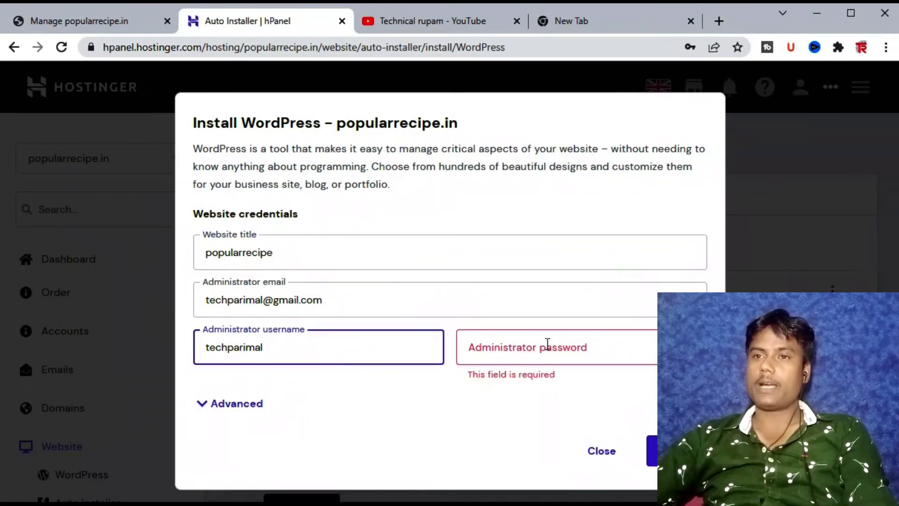
left_click(547, 345)
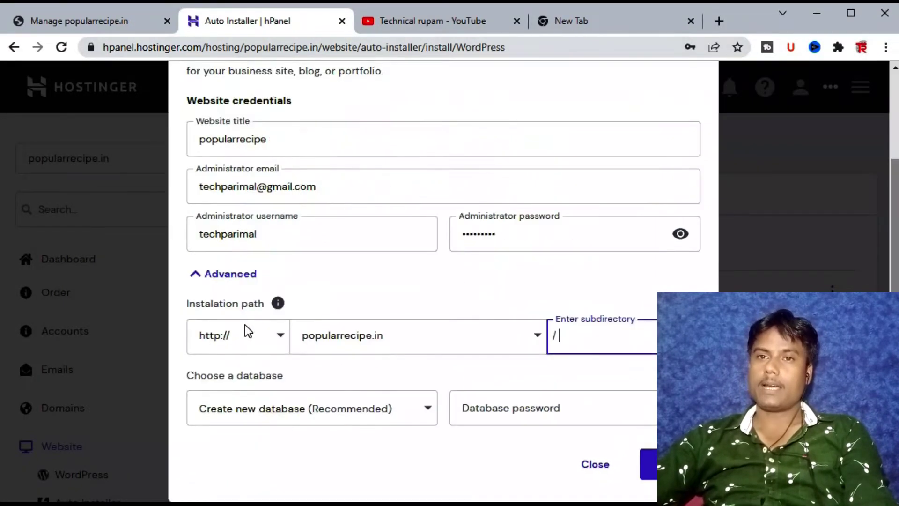
Keep popularrecipe.in as the installation path with an empty subdirectory and start the WordPress installation.
left_click(504, 336)
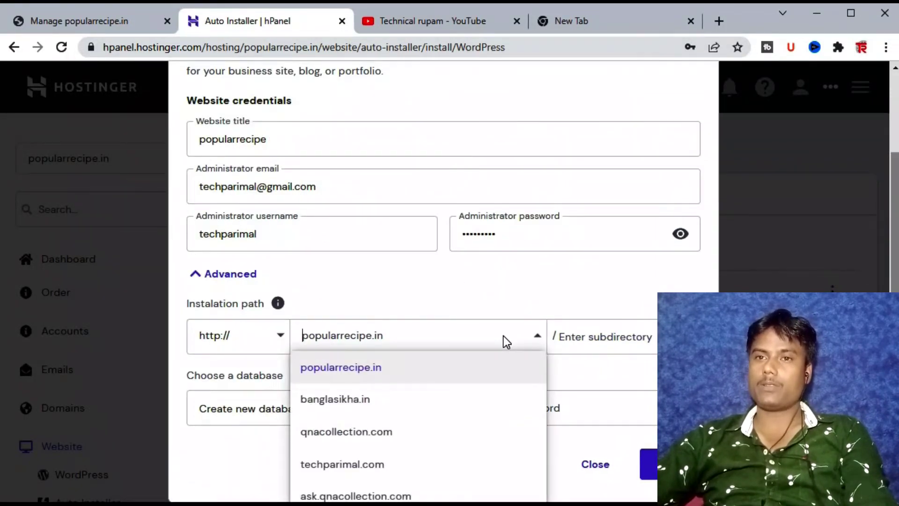
left_click(504, 335)
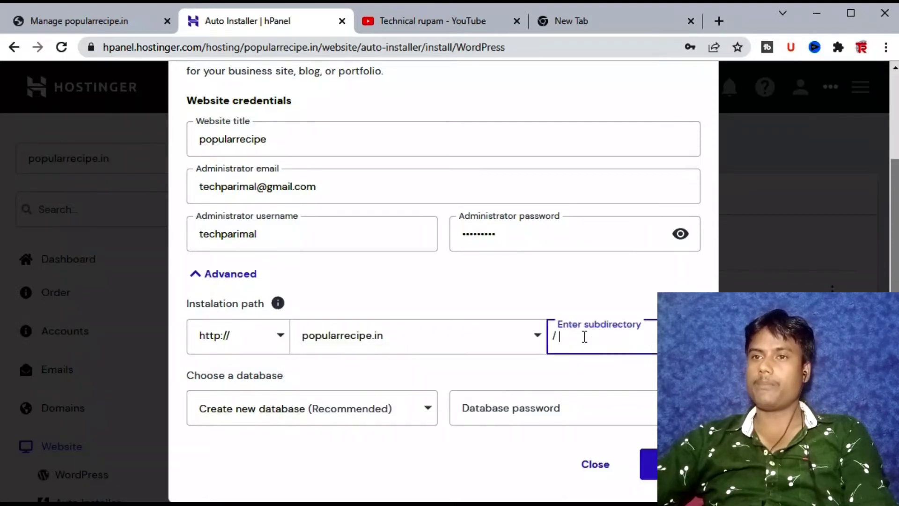
left_click(652, 464)
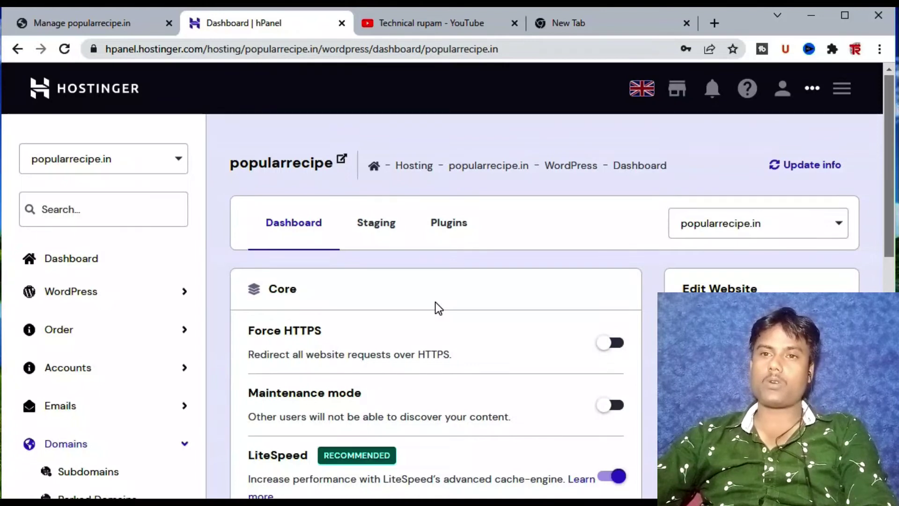
Check the SSL purchase offer behind the Force HTTPS option and close it without buying.
scroll(434, 302, "down", 2)
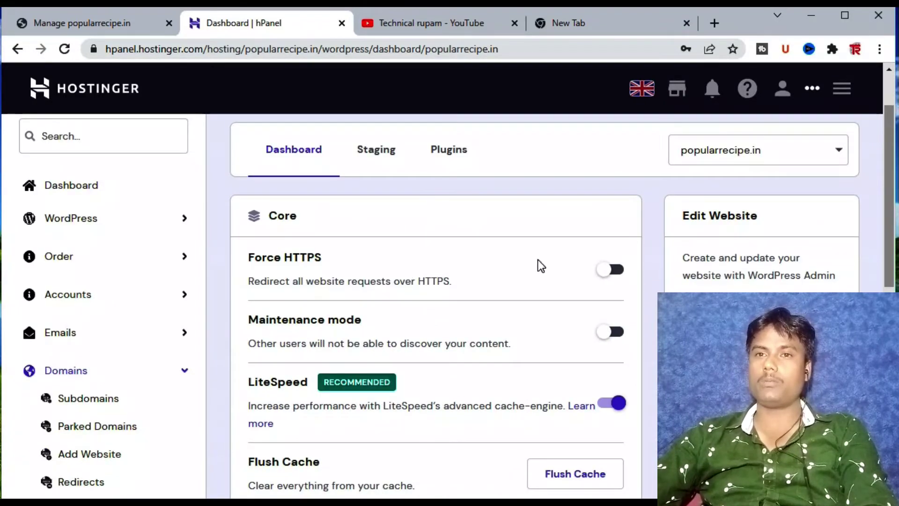
left_click(609, 268)
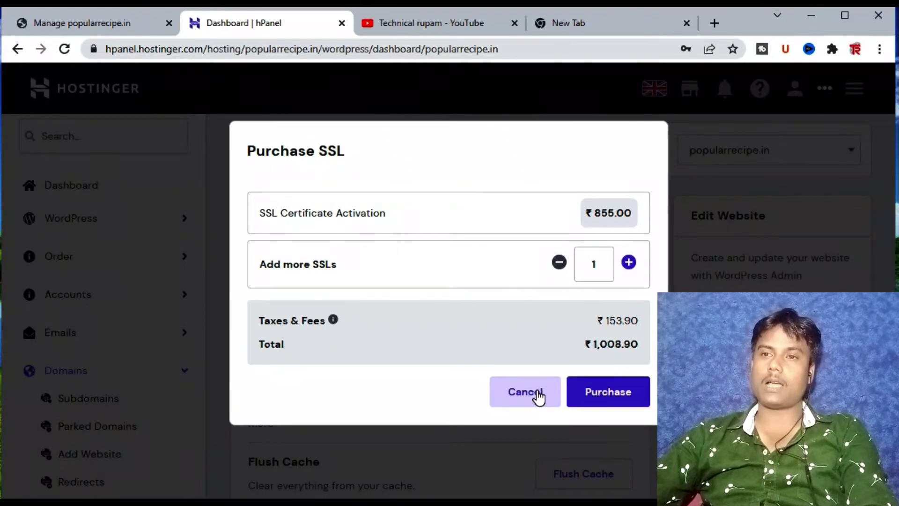
left_click(539, 397)
scroll(468, 187, "down", 2)
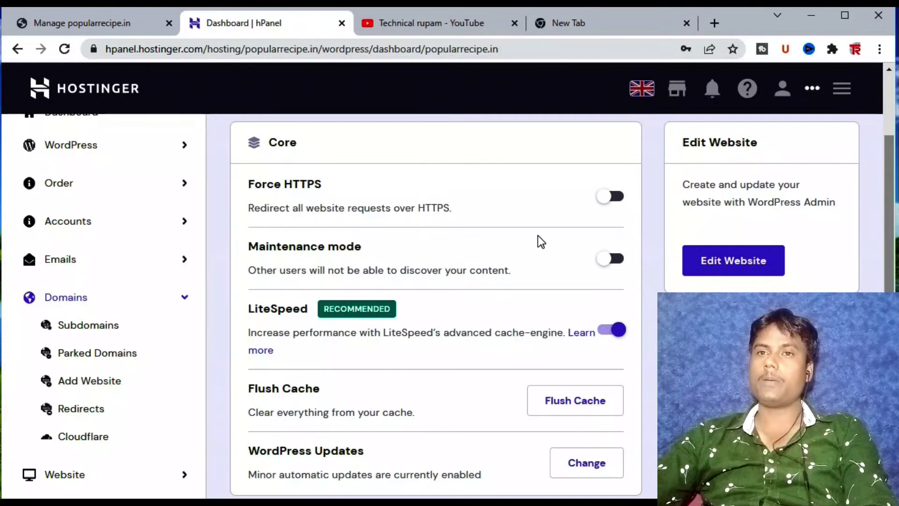
scroll(541, 241, "up", 3)
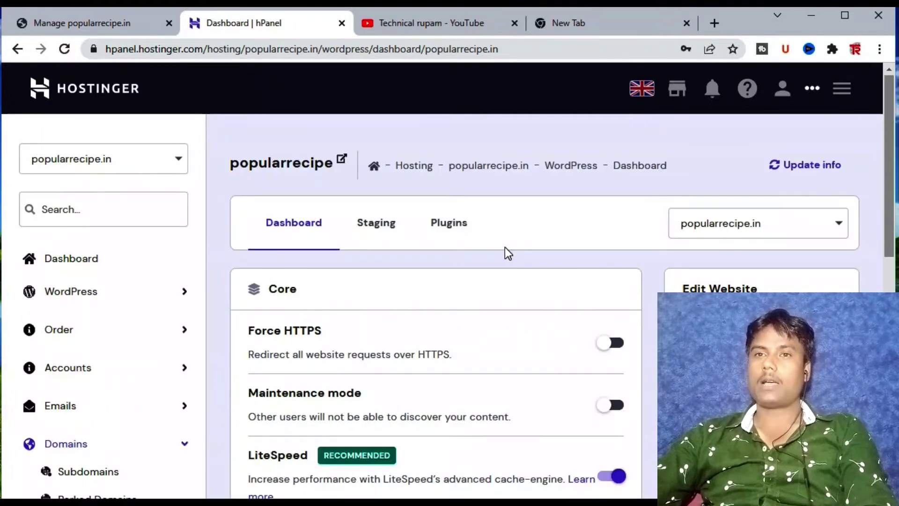
Open the live popularrecipe.in site from its WordPress dashboard page and look through its home page.
left_click(344, 160)
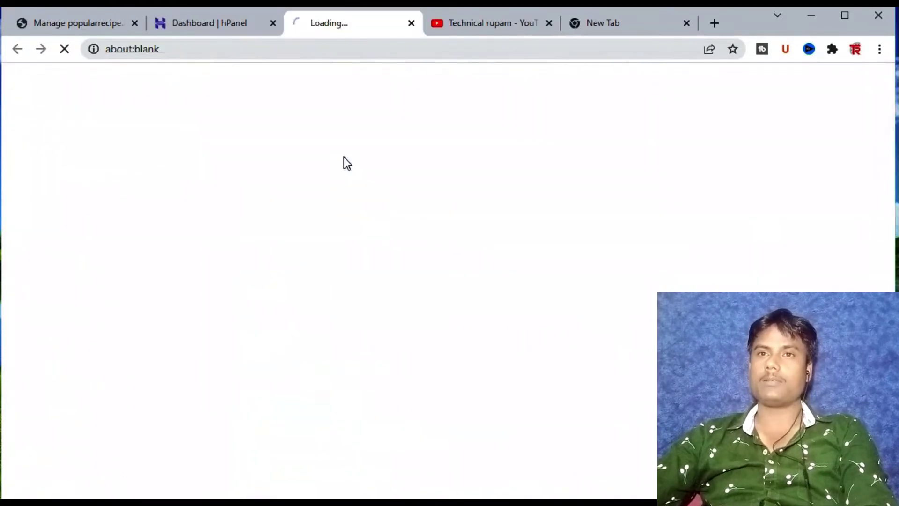
scroll(508, 275, "down", 5)
scroll(508, 275, "up", 5)
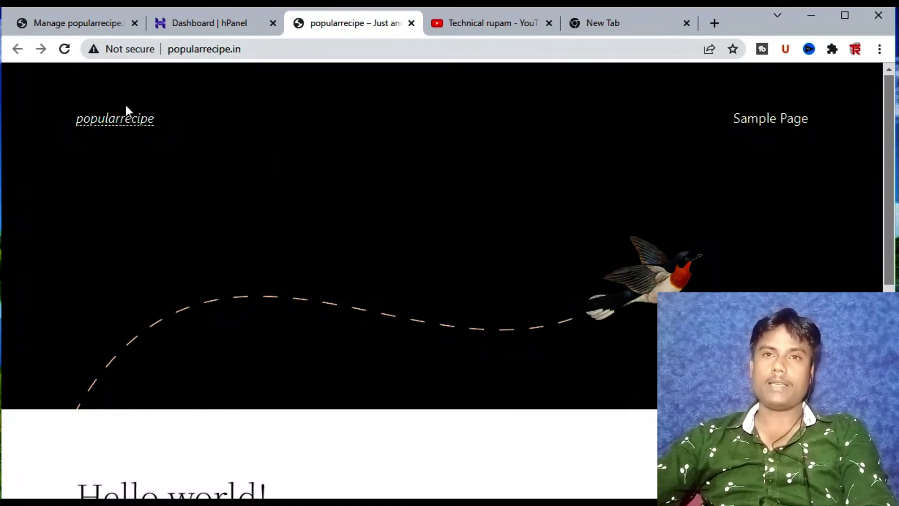
Switch to the empty browser tab and open the Cloudflare dashboard from the bookmarks.
left_click(611, 23)
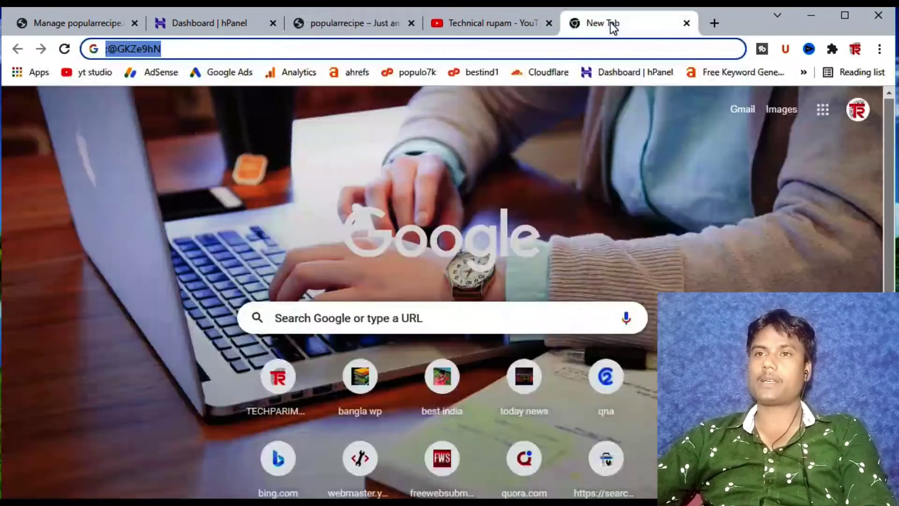
left_click(543, 74)
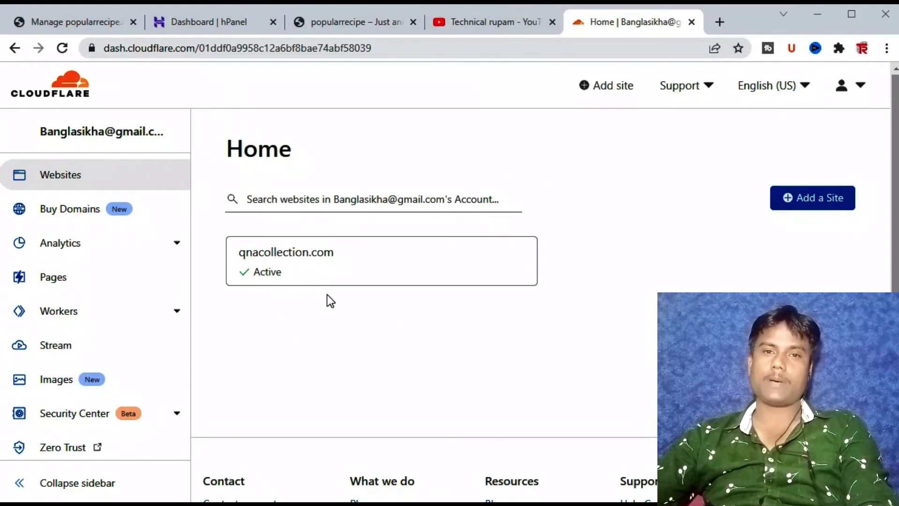
Return to Hostinger's hPanel and open the WordPress admin of popularrecipe.in for editing the website.
left_click(225, 29)
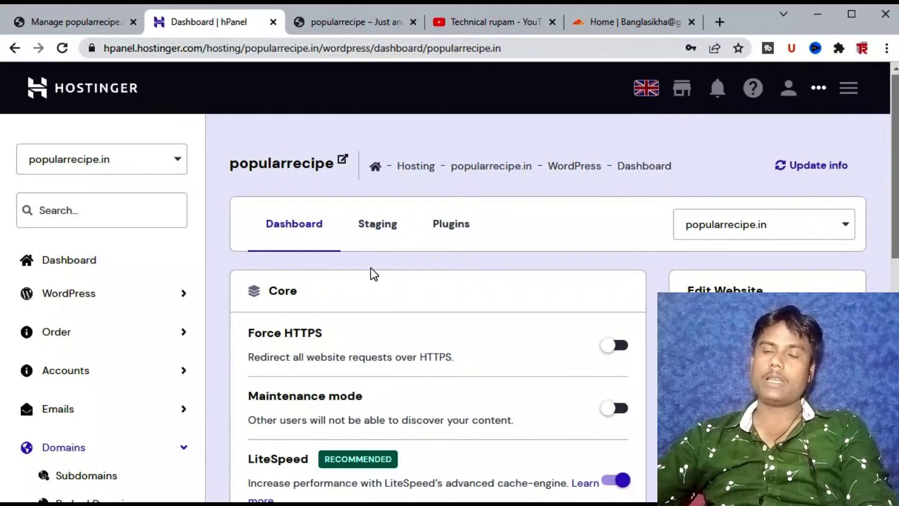
left_click(337, 29)
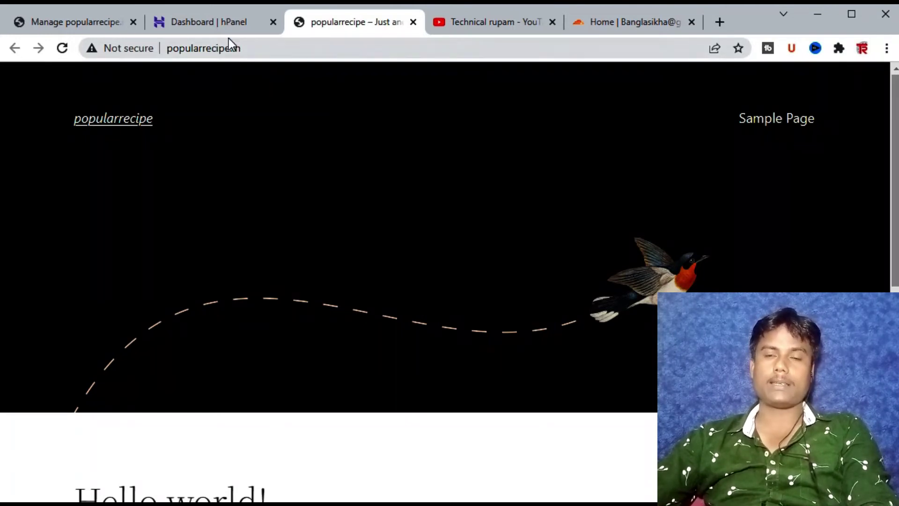
left_click(230, 22)
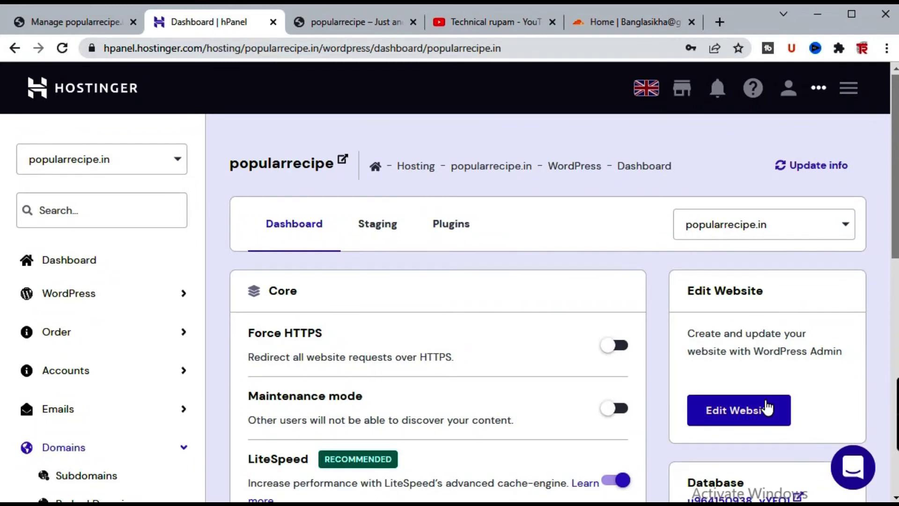
left_click(747, 421)
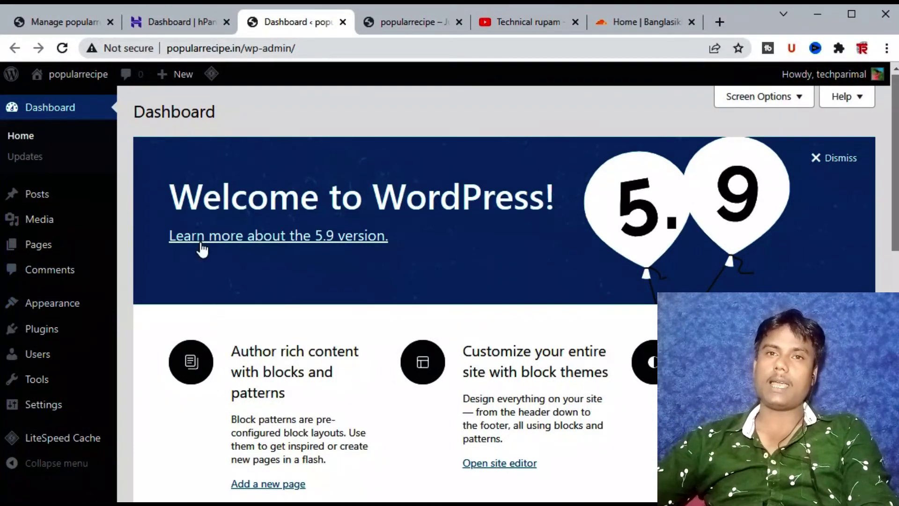
Open the WordPress General Settings and examine the http prefix in the WordPress Address and Site Address.
mouse_move(55, 416)
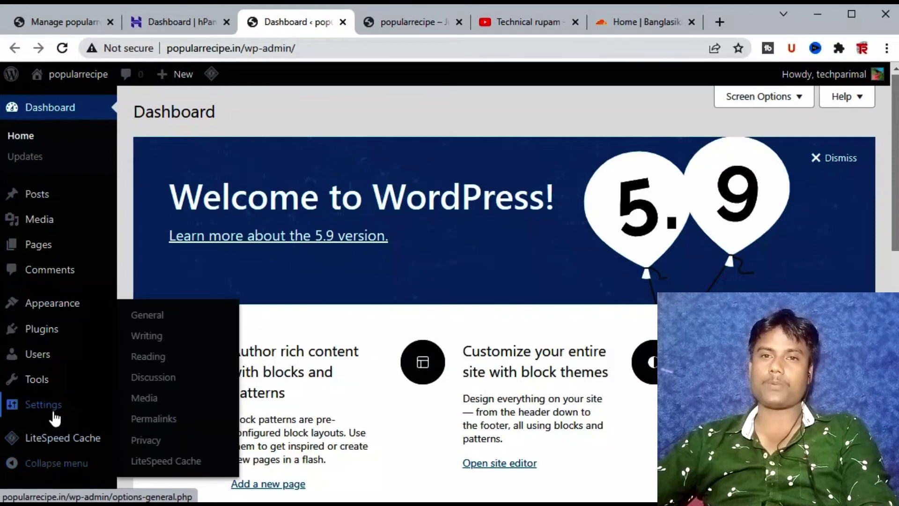
left_click(147, 322)
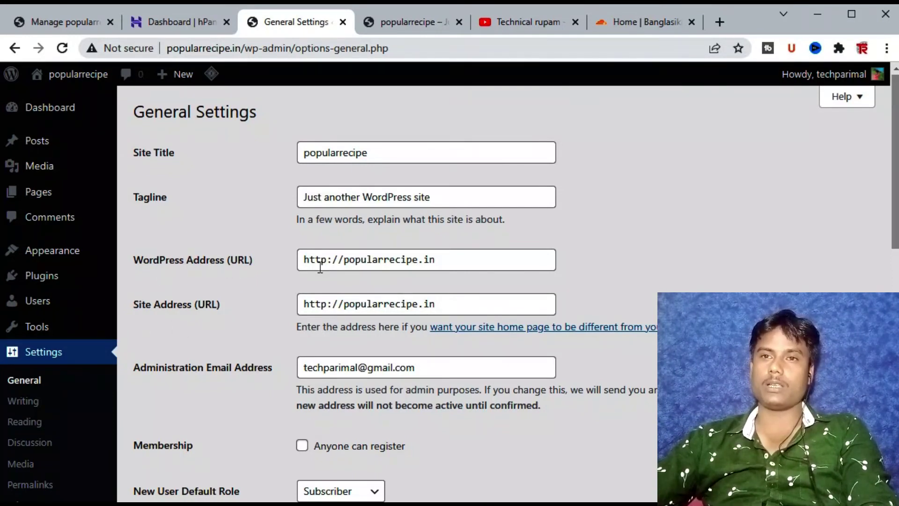
left_click_drag(302, 261, 327, 261)
left_click_drag(304, 305, 328, 305)
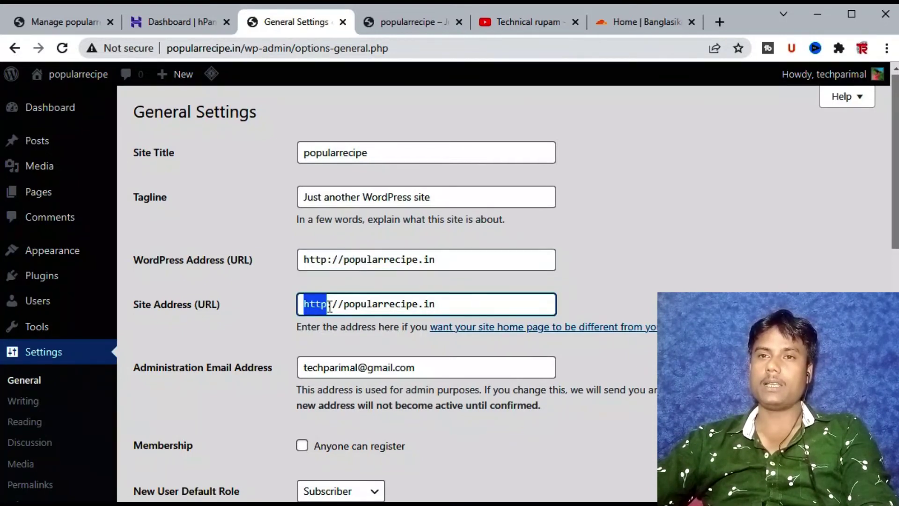
Open the WordPress Permalink Settings and replace the whole custom structure with only the %postname% tag.
left_click(330, 264)
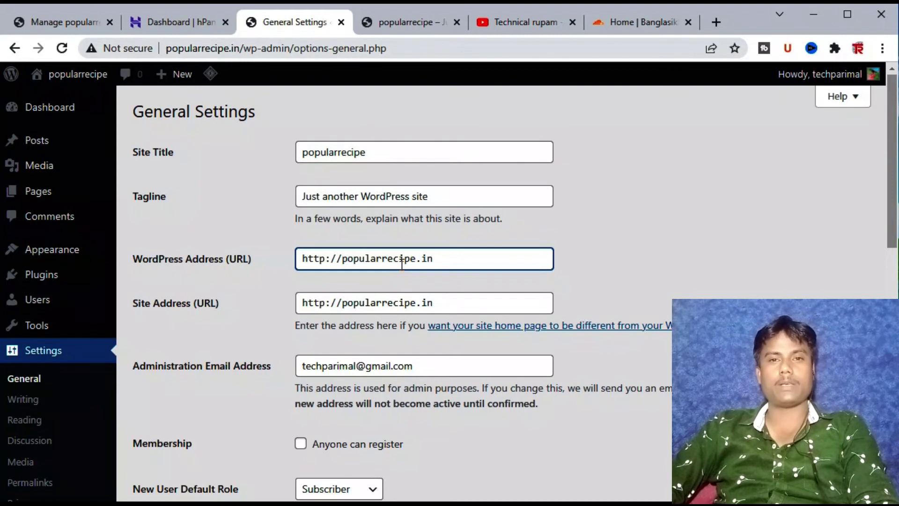
scroll(365, 246, "down", 2)
scroll(366, 246, "down", 12)
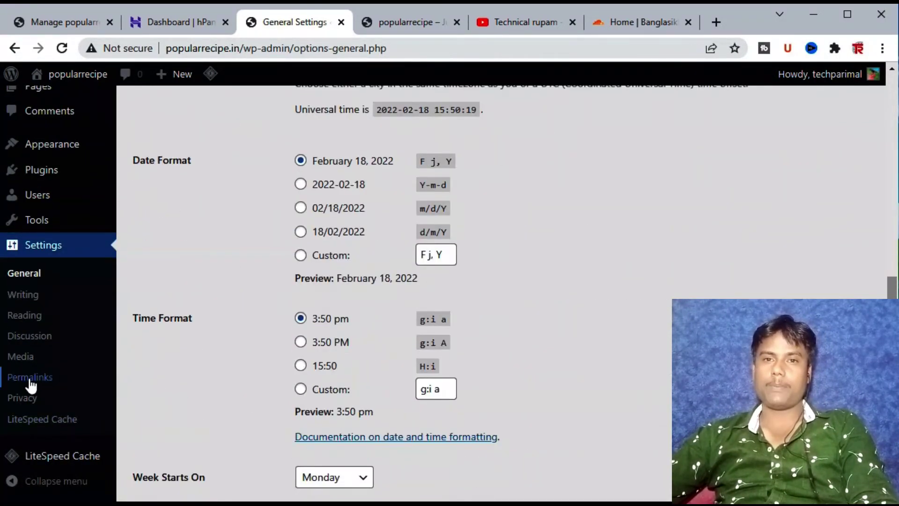
left_click(29, 379)
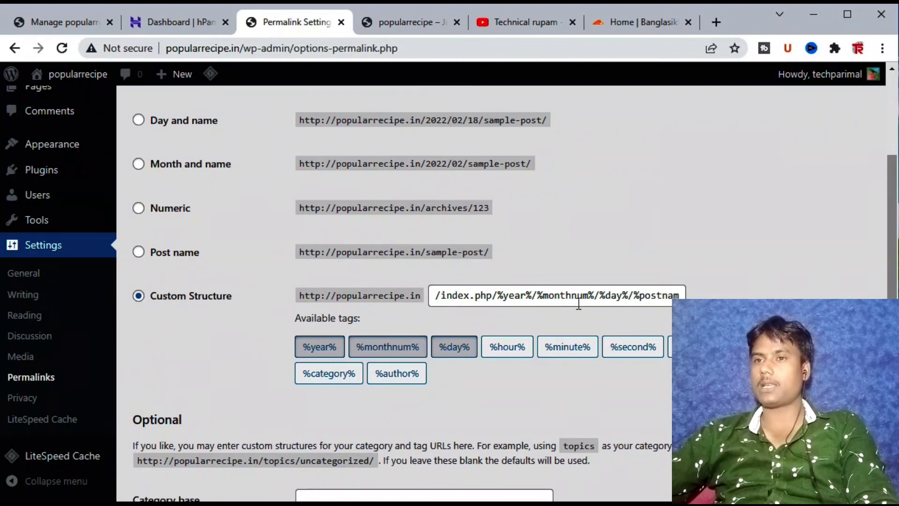
triple_click(517, 300)
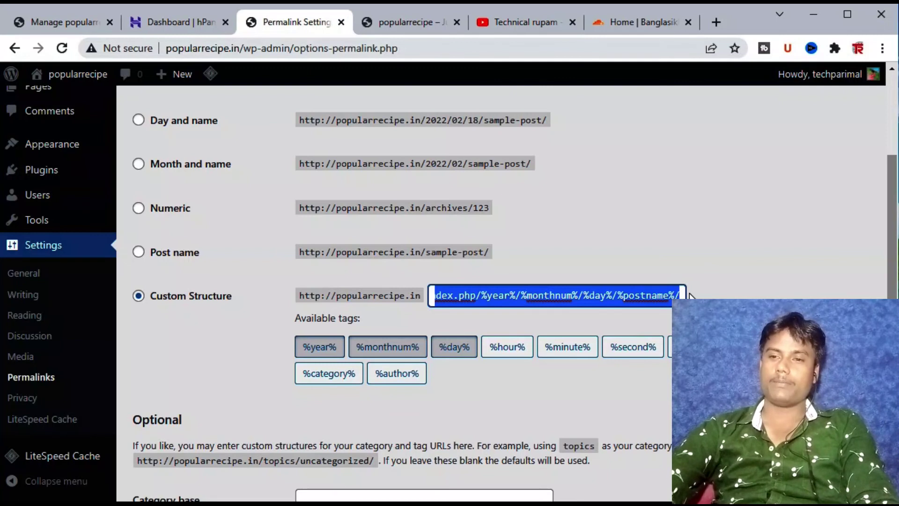
key("BackSpace")
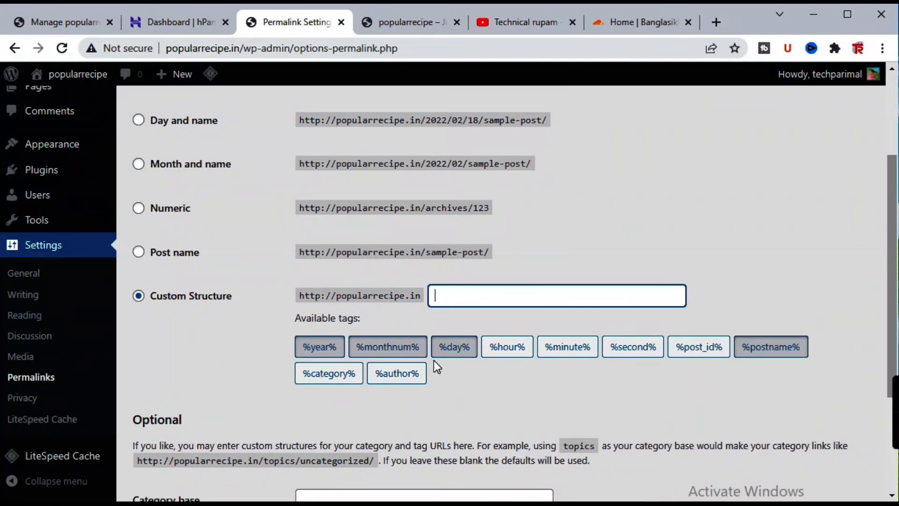
left_click(788, 349)
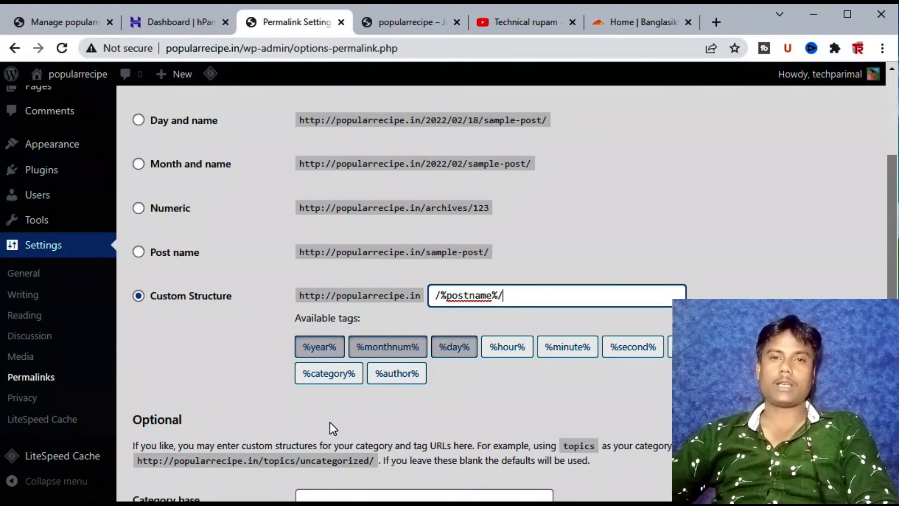
Switch to the open YouTube page showing the Technical rupam channel's videos.
left_click(527, 23)
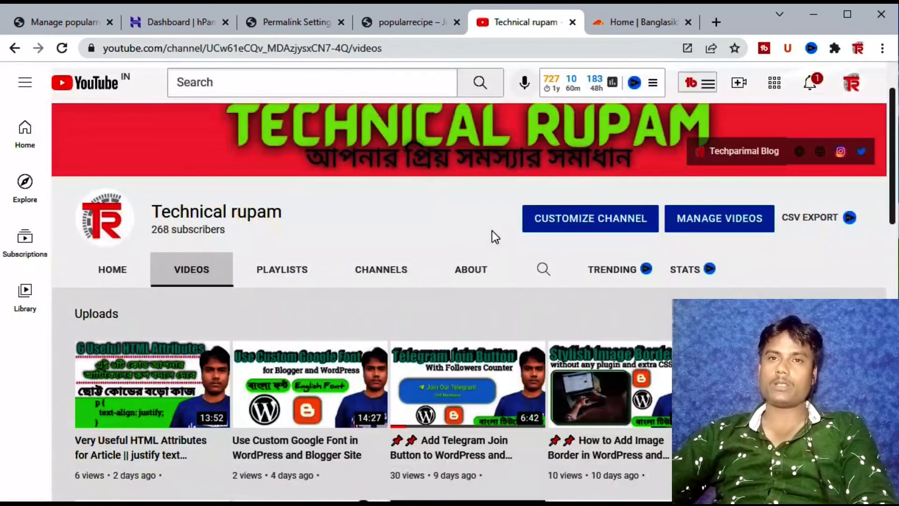